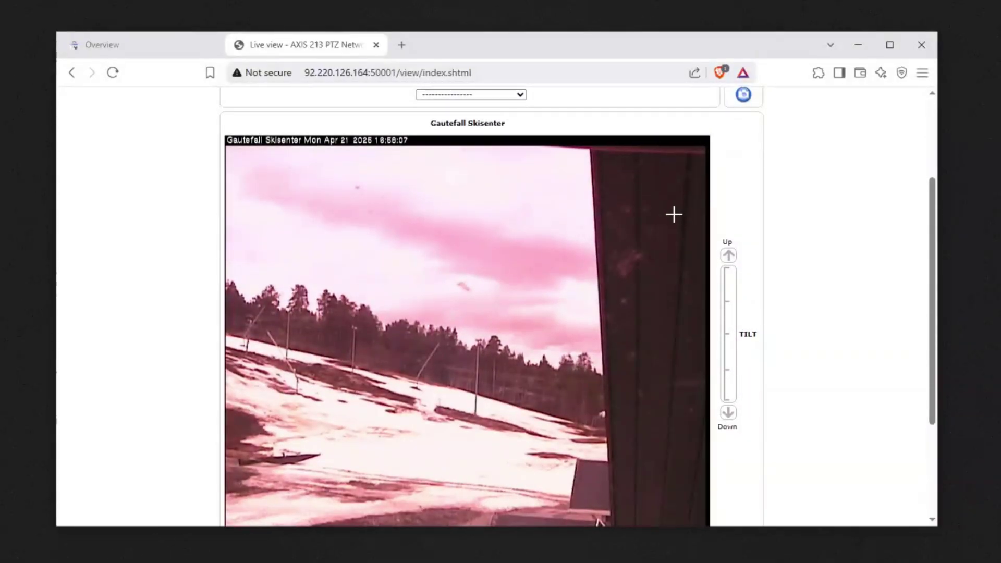
Examine the Gautefall Skisenter live camera page, including its header, camera image and title
scroll(673, 214, "down", 1)
scroll(673, 212, "up", 1)
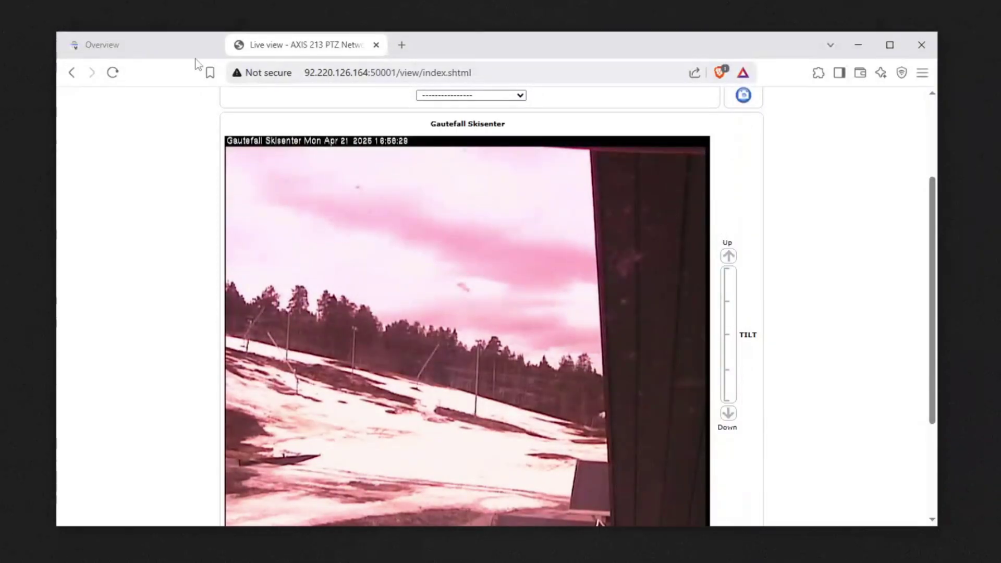
left_click(151, 46)
left_click(278, 49)
scroll(302, 109, "up", 3)
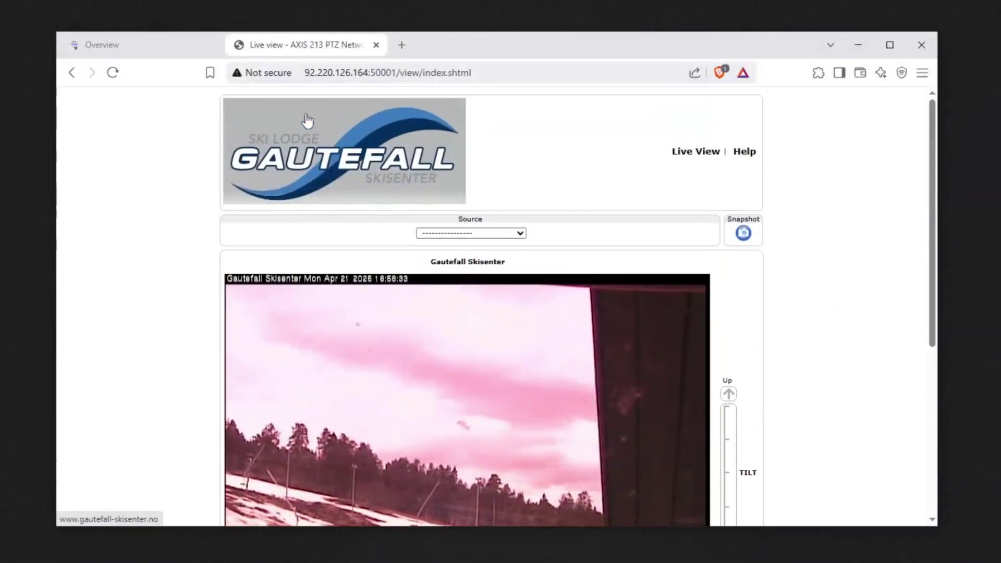
scroll(305, 121, "down", 4)
scroll(297, 115, "up", 1)
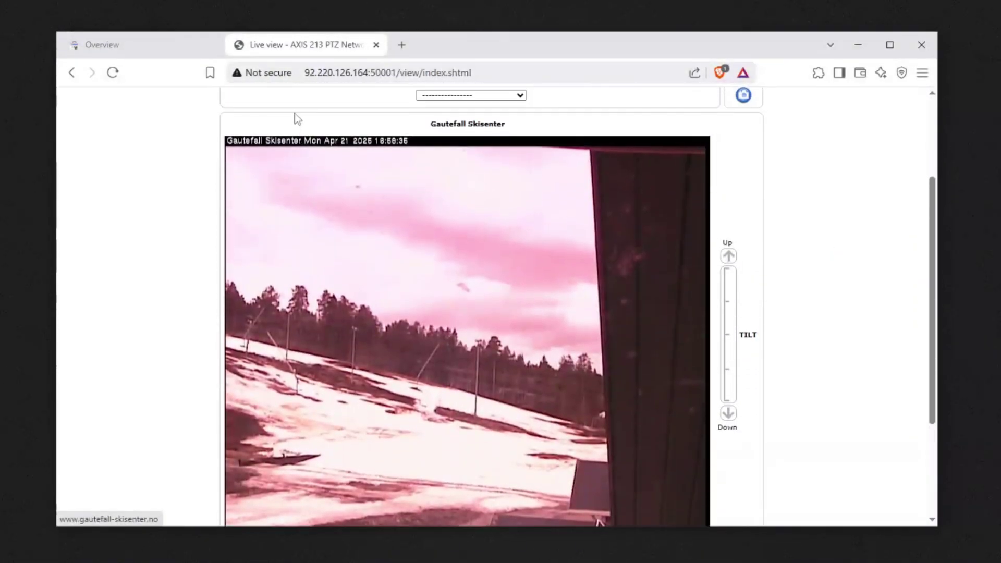
left_click(141, 44)
left_click(267, 46)
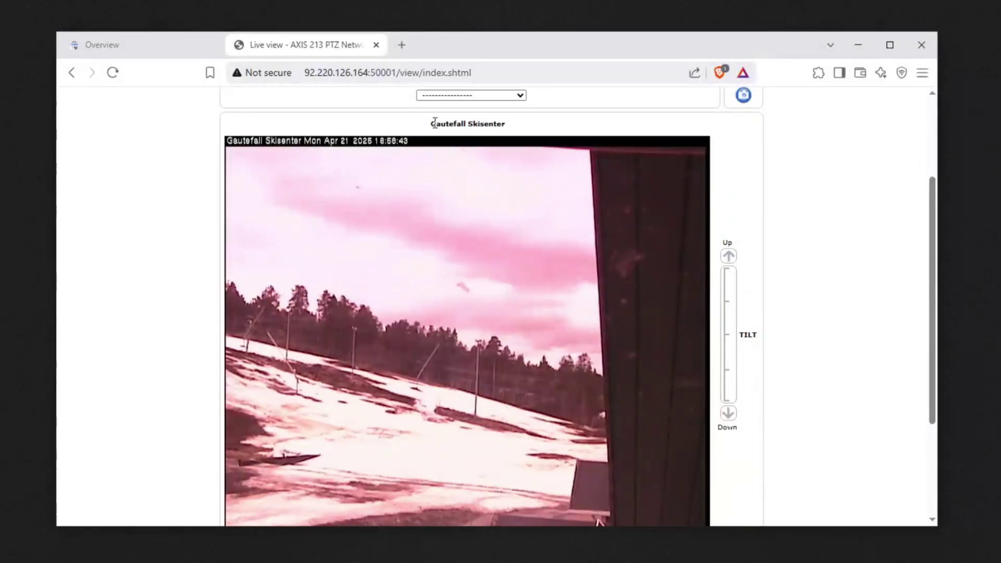
left_click_drag(432, 123, 505, 123)
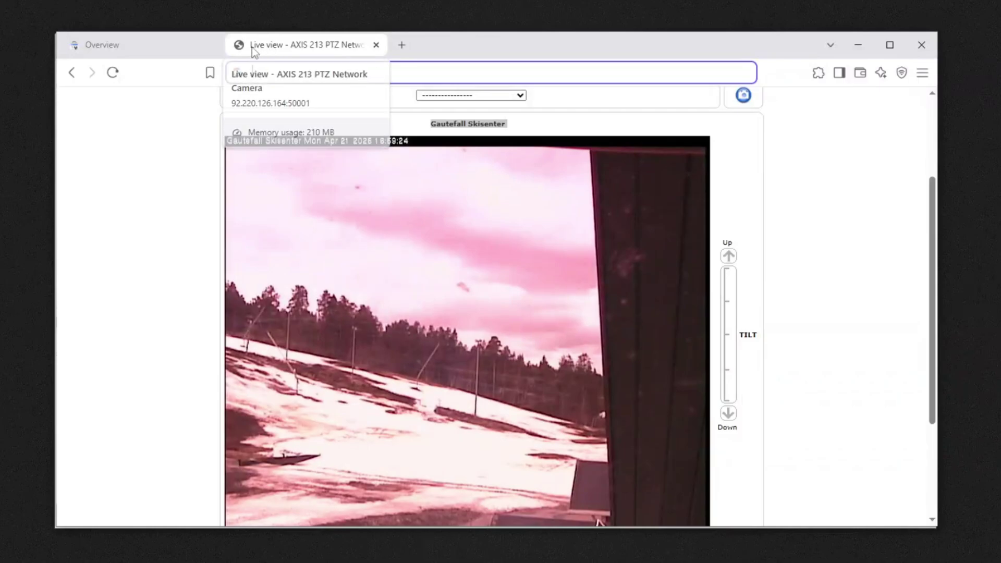
Search Google for intitle:"cat" and look through the titles of the results
type("intitle:\"cat\"")
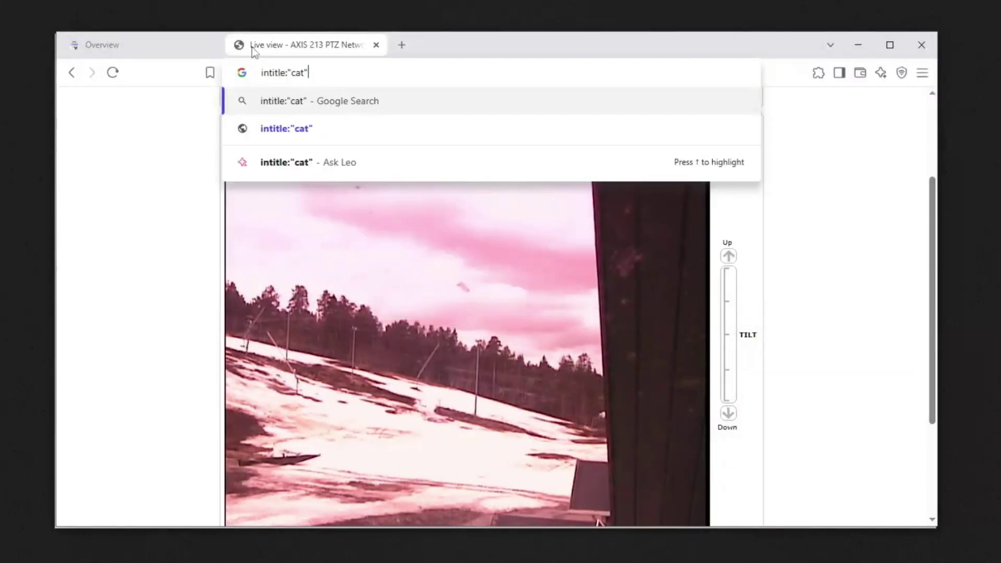
key("Return")
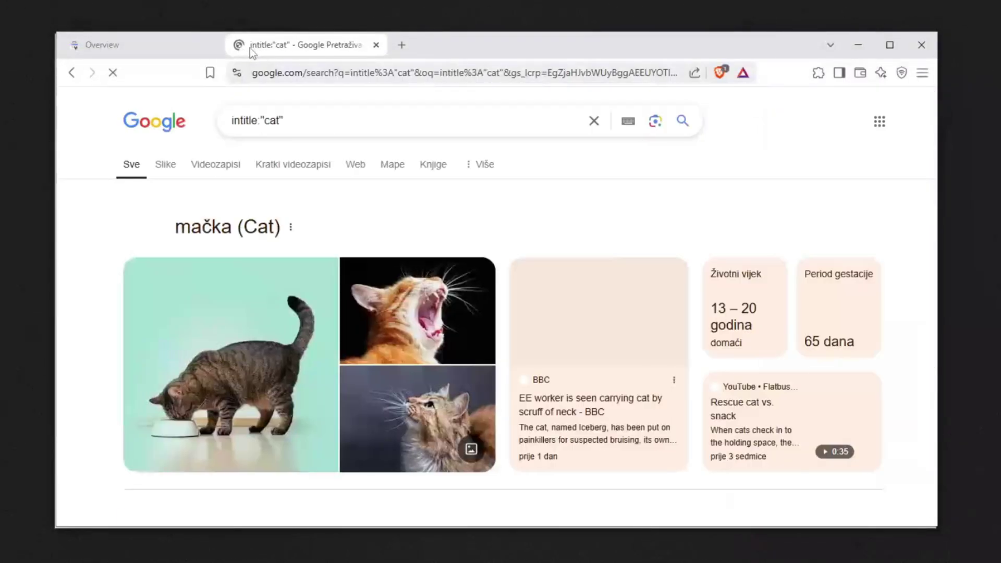
scroll(305, 207, "down", 5)
scroll(303, 245, "down", 7)
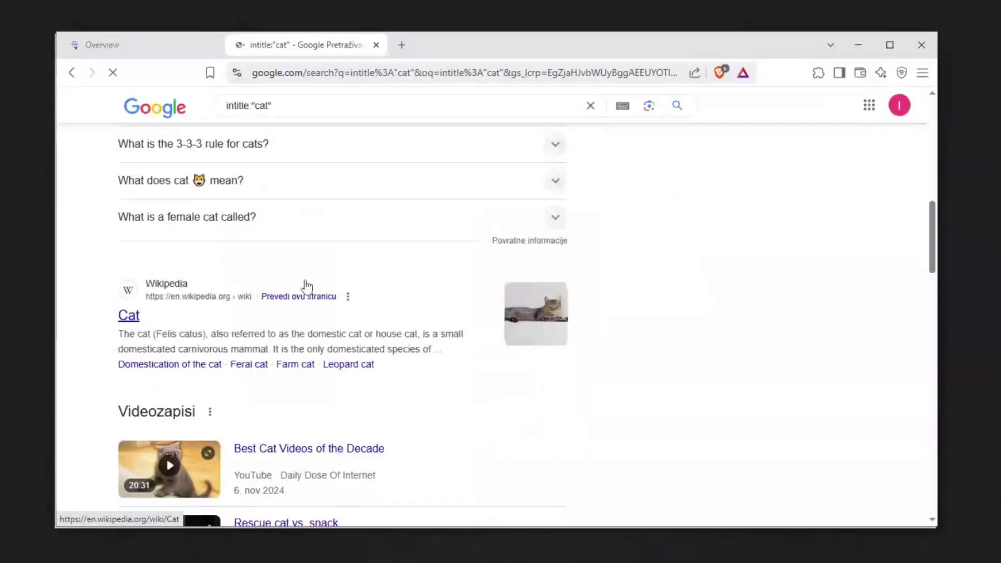
scroll(106, 302, "down", 6)
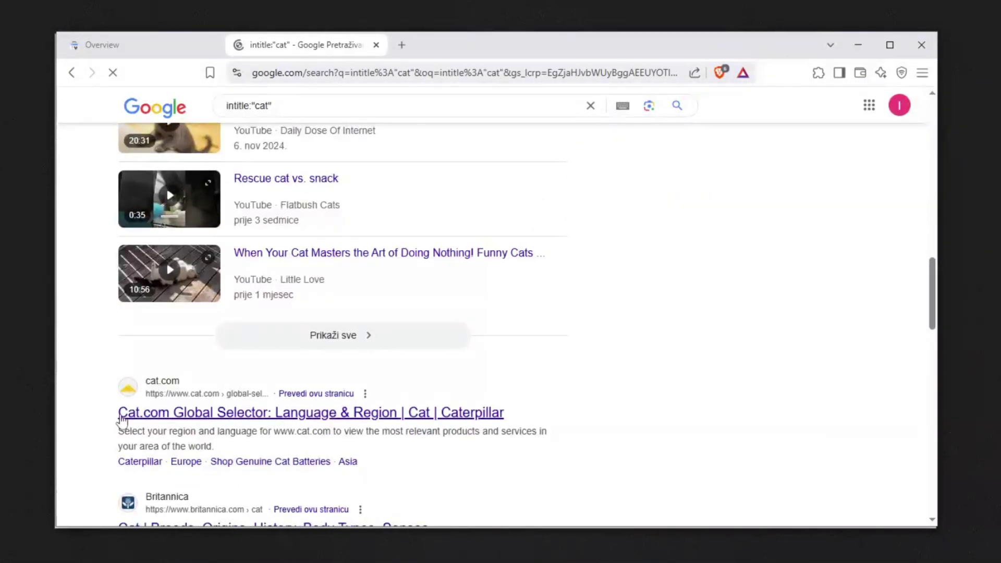
scroll(122, 419, "down", 3)
scroll(142, 338, "down", 2)
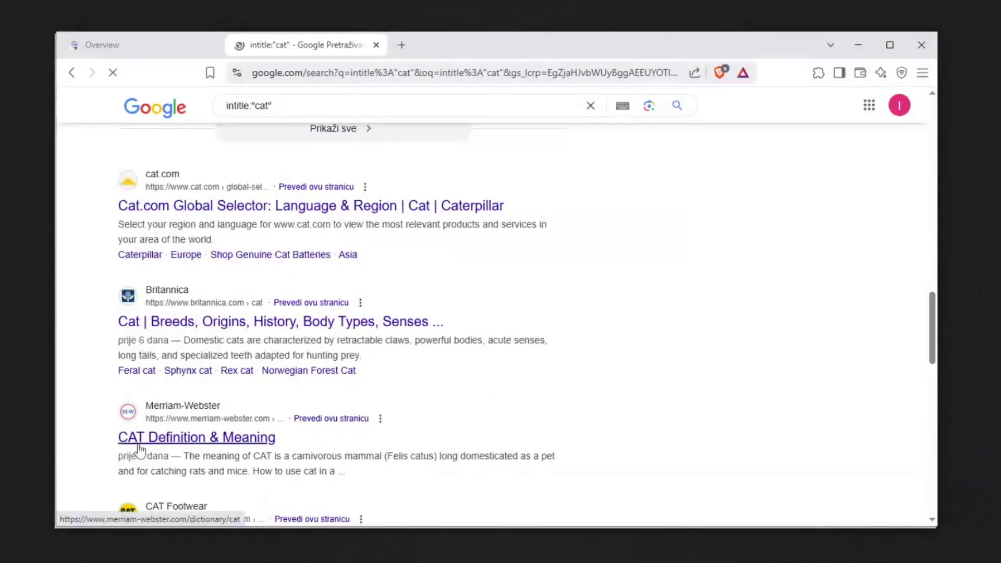
scroll(152, 417, "down", 3)
scroll(177, 365, "up", 12)
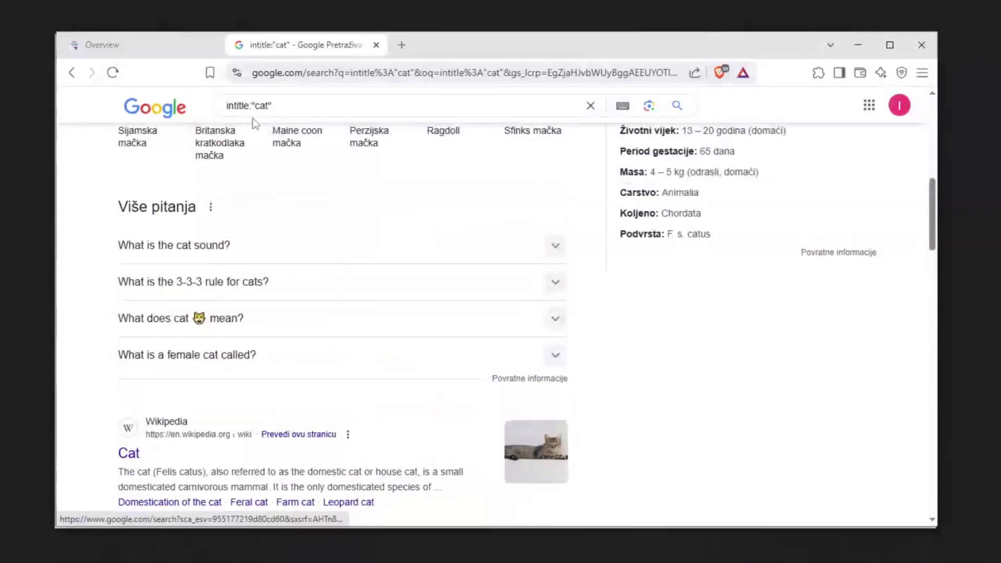
Change the search to intitle:"admin" and look through the resulting pages
left_click(264, 105)
left_click_drag(270, 105, 254, 105)
type("admin")
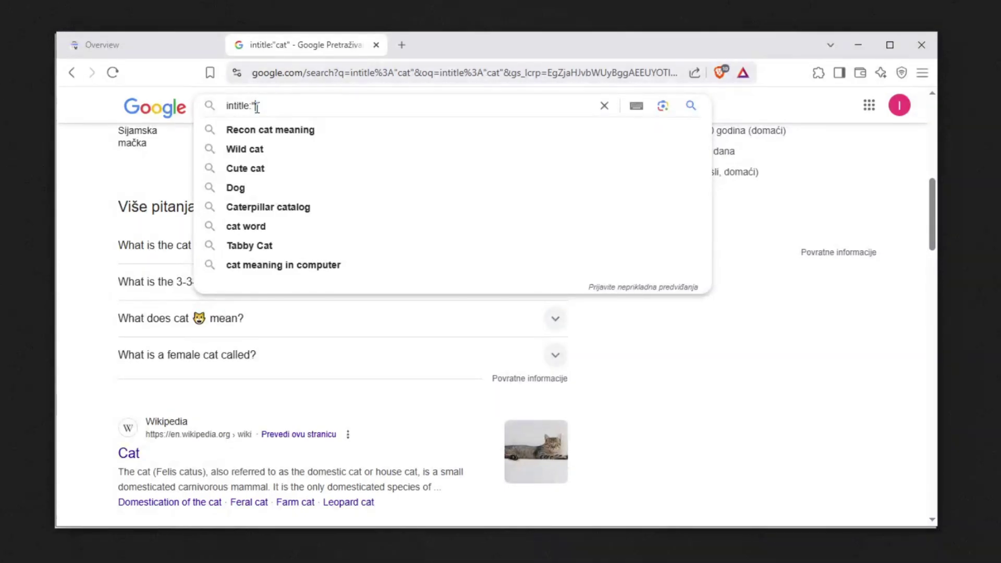
key("Return")
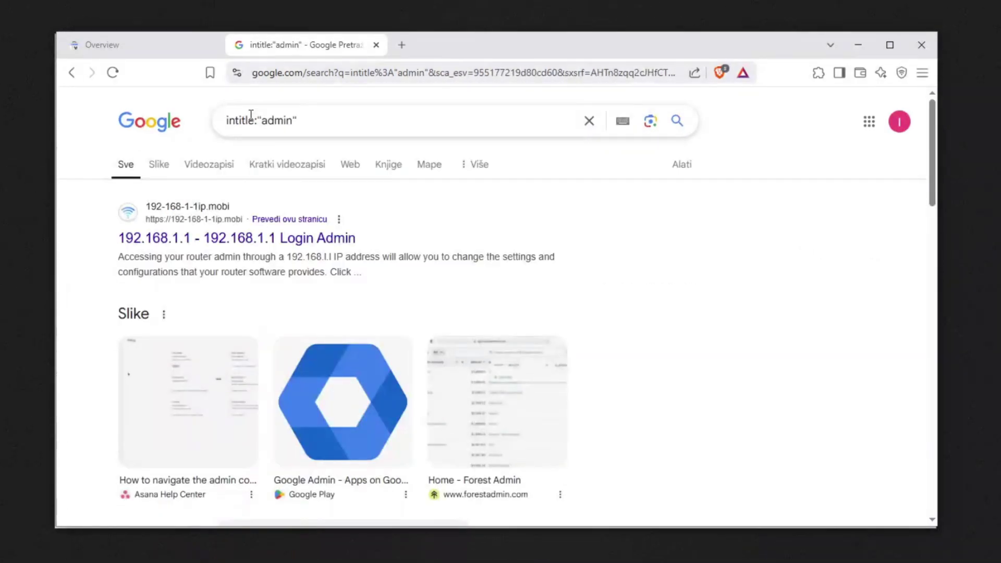
scroll(309, 245, "down", 4)
scroll(309, 245, "down", 3)
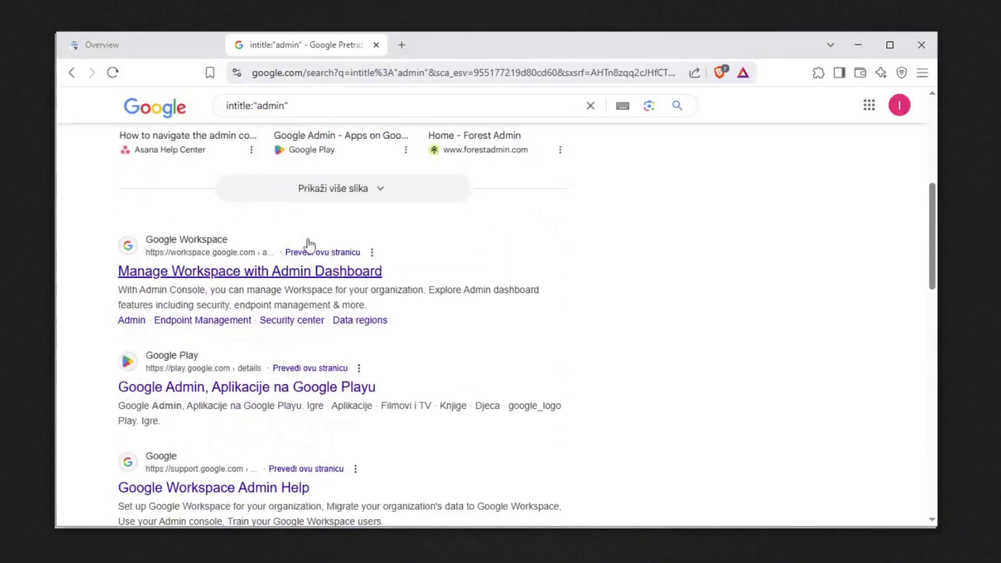
scroll(300, 214, "up", 7)
Extend the title search to intitle:"admin login" and review the results
left_click(294, 118)
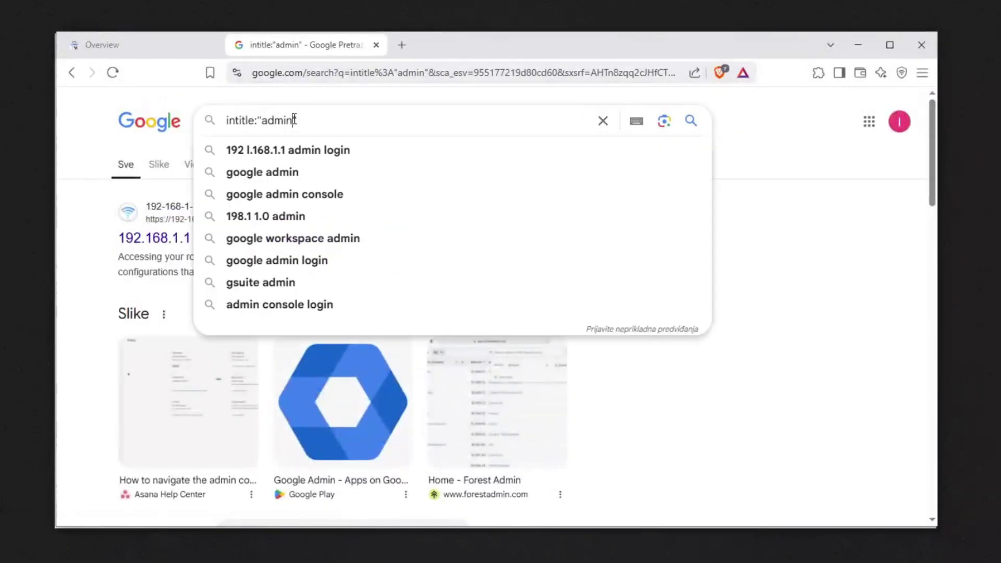
type("logi")
type("n")
key("Return")
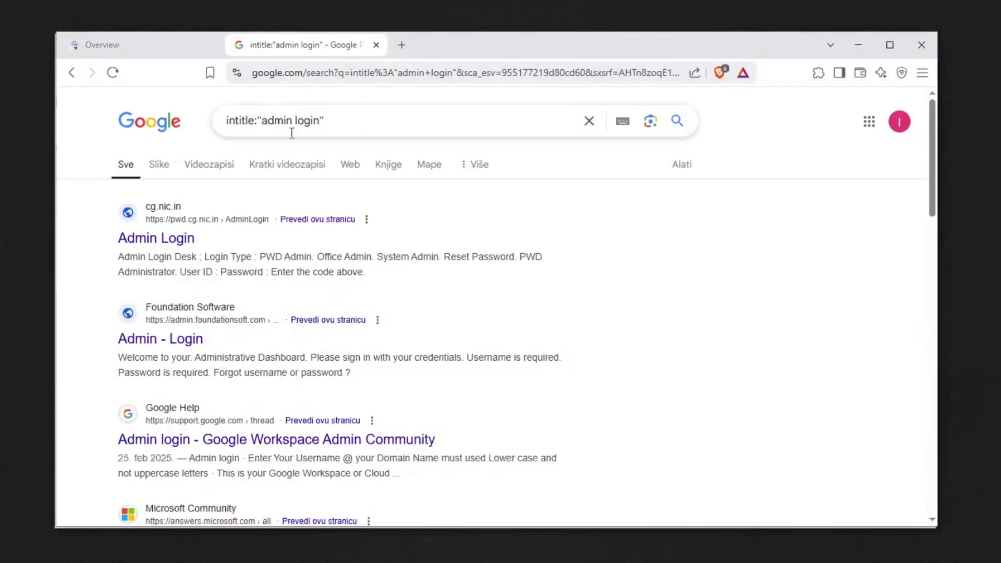
scroll(300, 148, "down", 2)
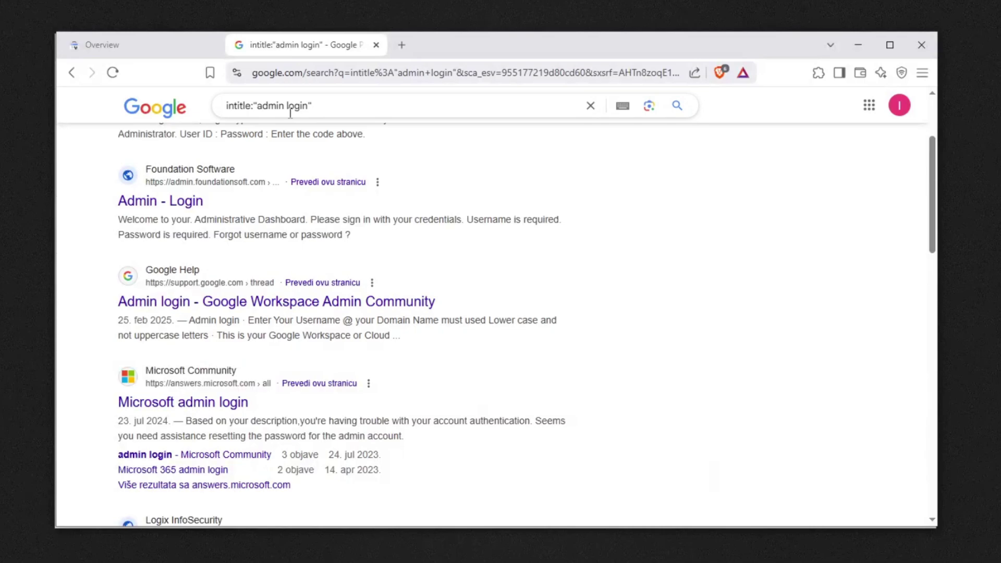
Restrict the admin login search with site:google.com and check which sites the results come from
left_click(320, 104)
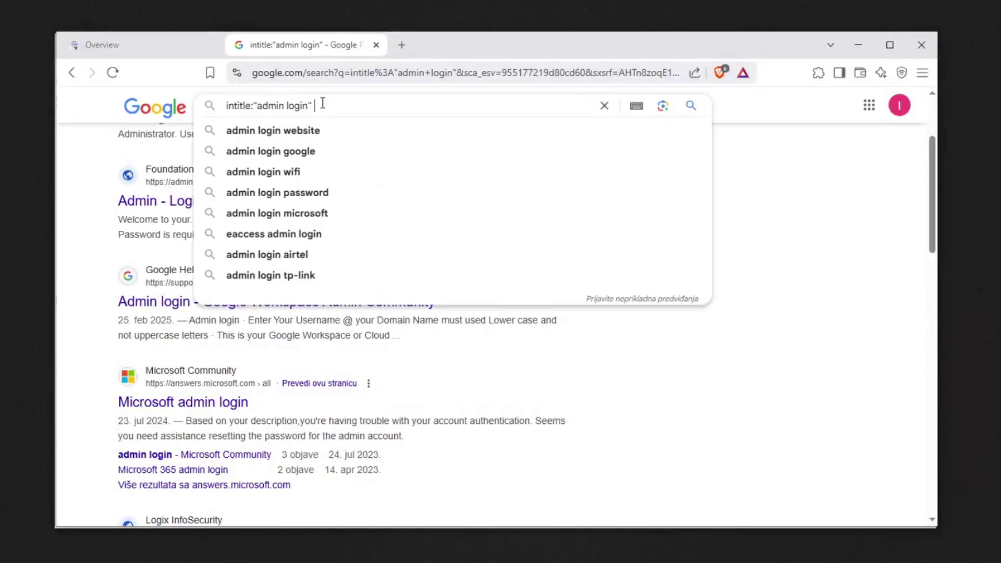
type("site")
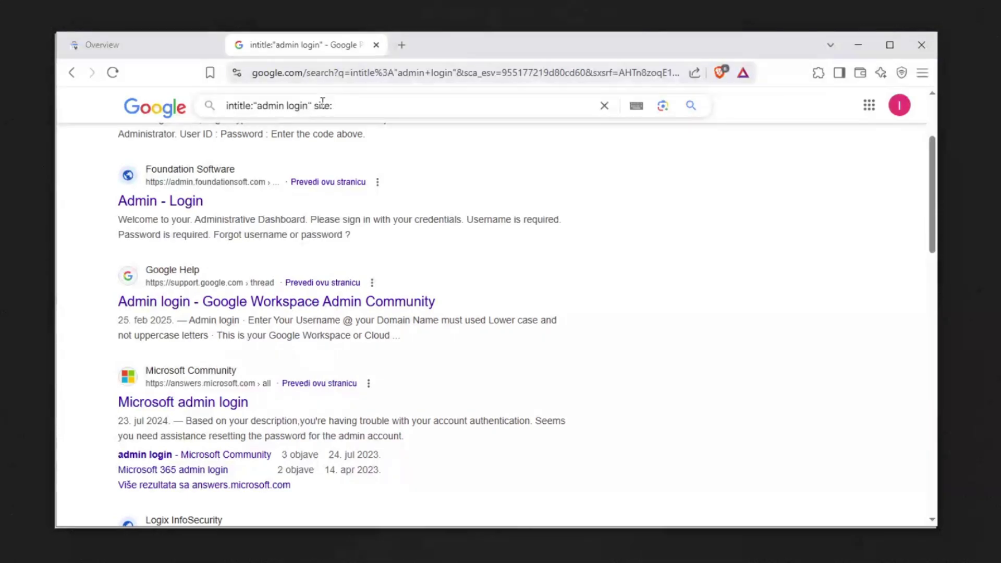
type(":google.com")
key("Return")
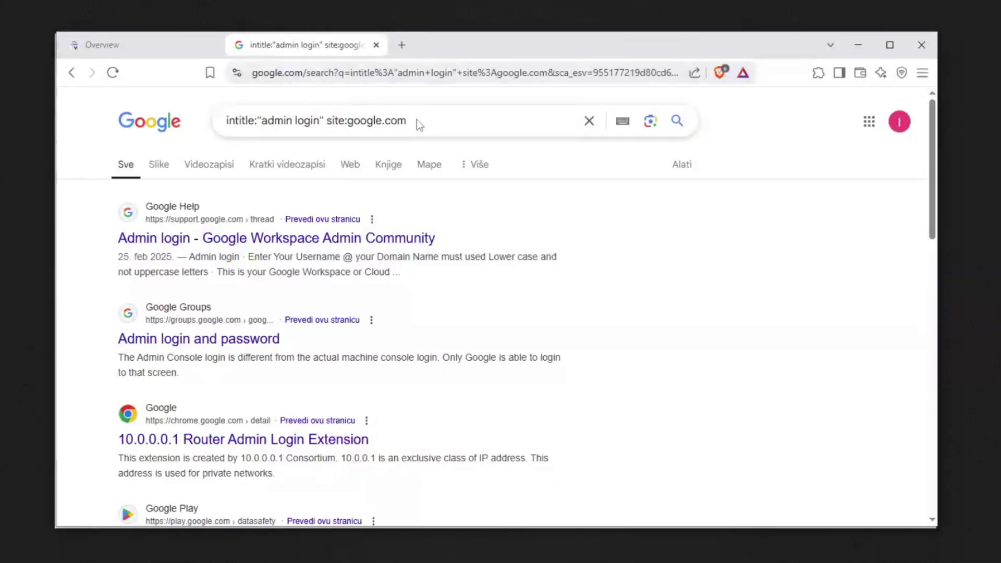
scroll(396, 166, "down", 5)
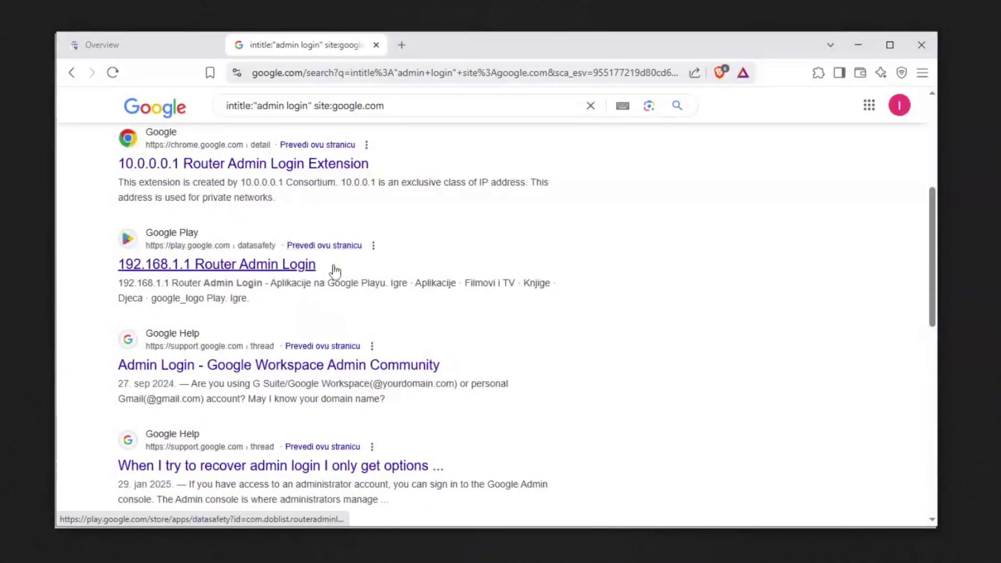
scroll(271, 211, "up", 5)
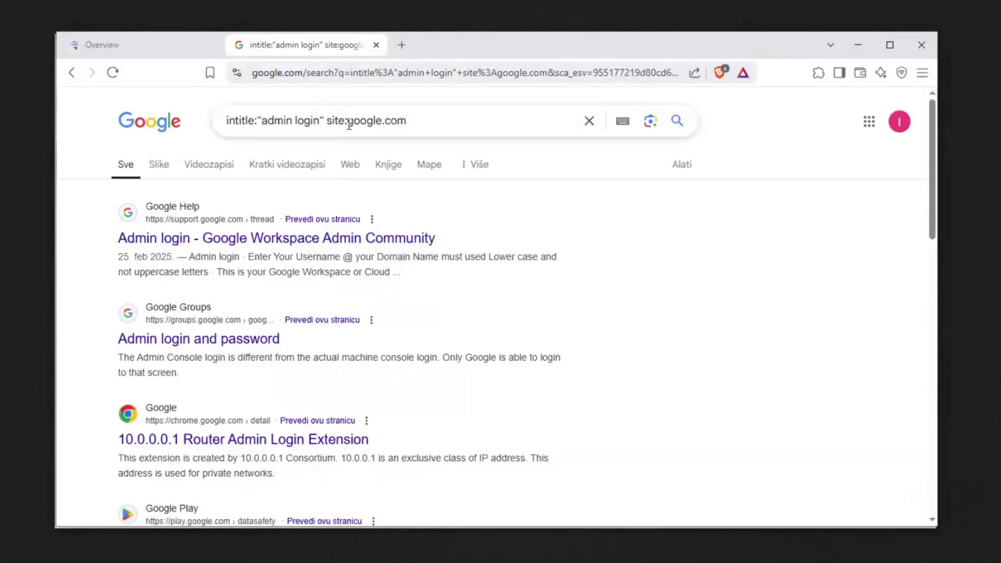
Replace the query with intitle:"index of", run the search and look through the directory listing results
left_click_drag(347, 121, 425, 107)
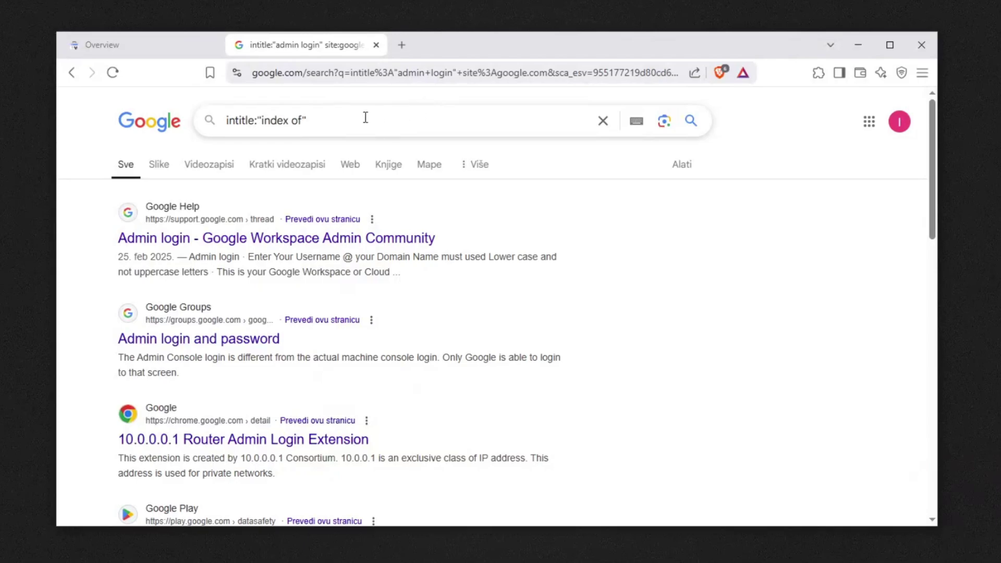
left_click_drag(309, 121, 222, 124)
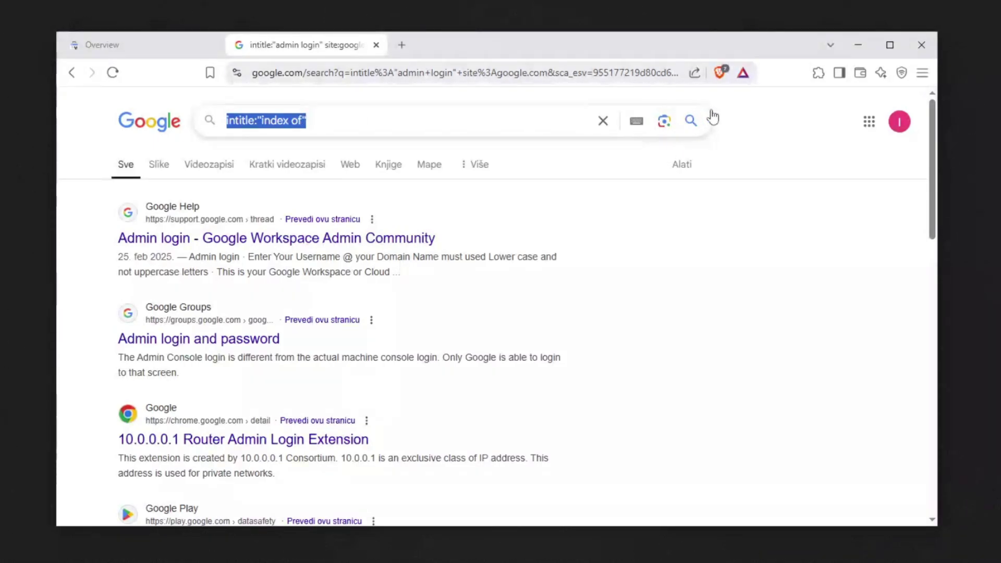
left_click(691, 122)
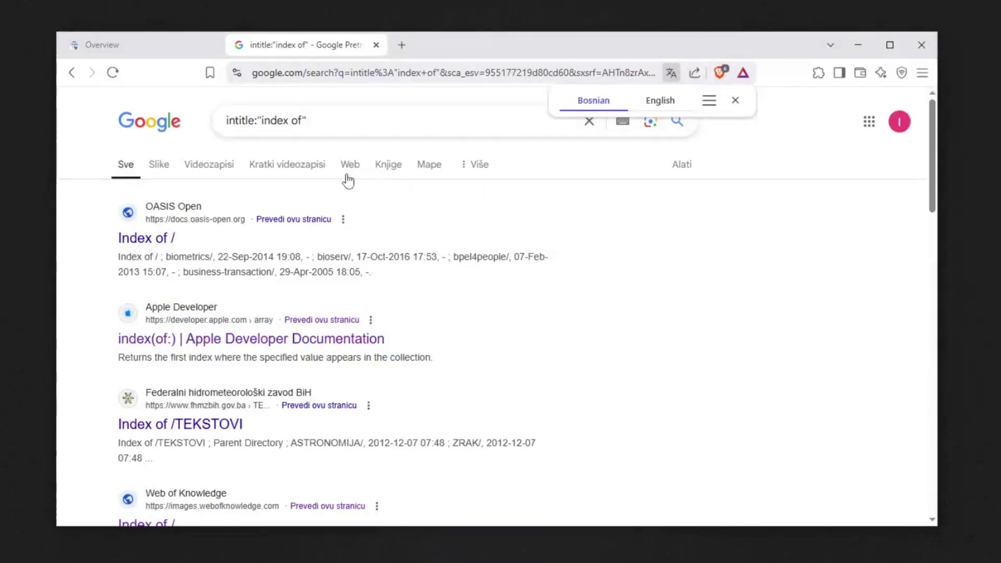
scroll(324, 198, "down", 2)
scroll(327, 202, "down", 2)
scroll(323, 196, "up", 3)
left_click_drag(302, 121, 263, 125)
scroll(262, 125, "down", 3)
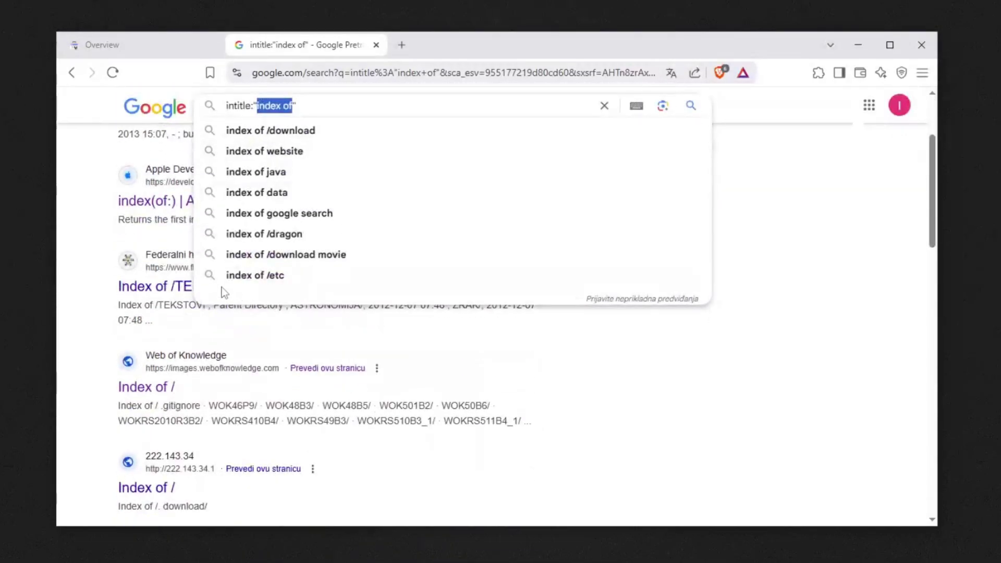
left_click(816, 233)
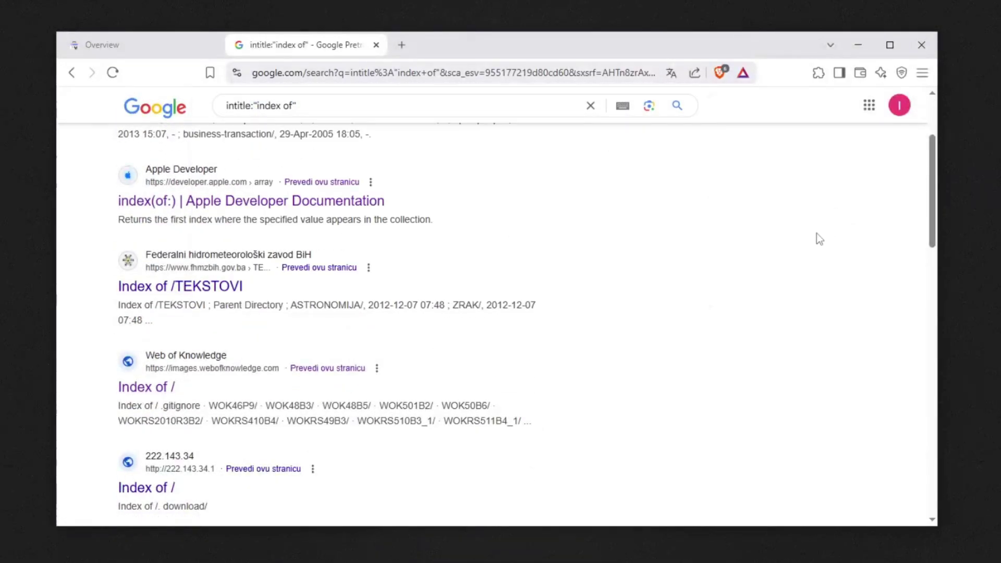
Open the "Index of /" result from 222.143.34.1, return to the search results and dismiss the translation prompt
scroll(205, 318, "down", 4)
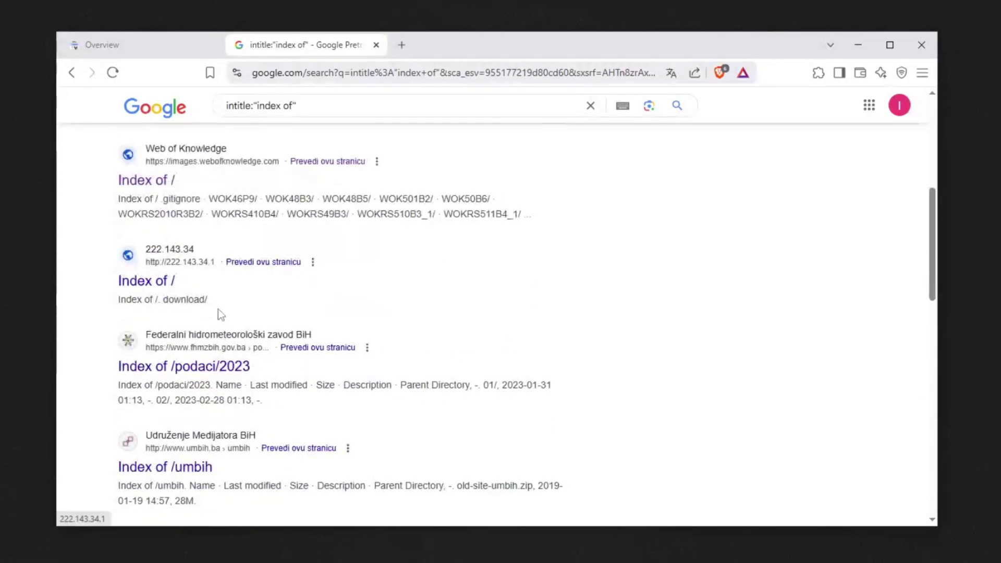
left_click(175, 284)
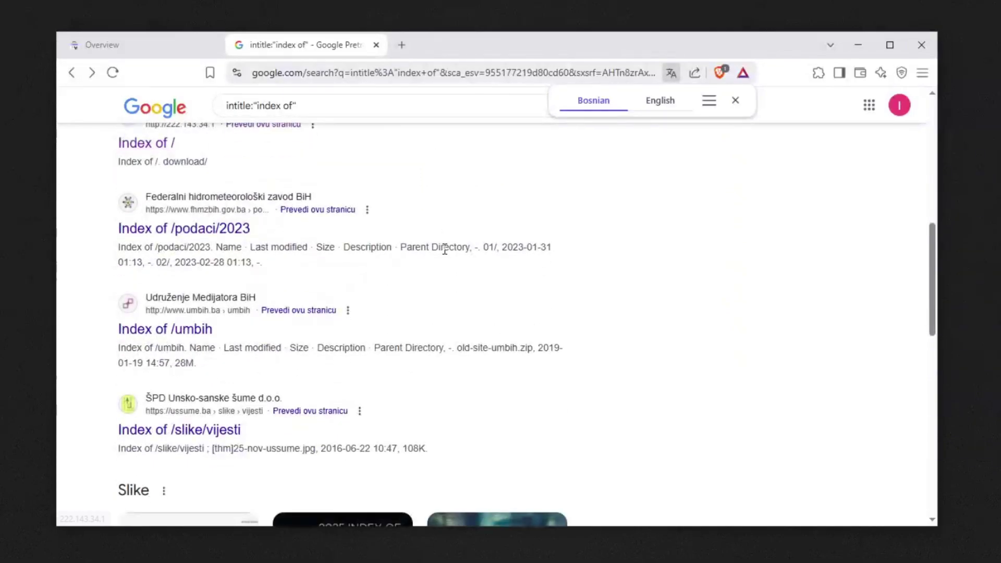
scroll(443, 249, "down", 4)
scroll(434, 235, "up", 9)
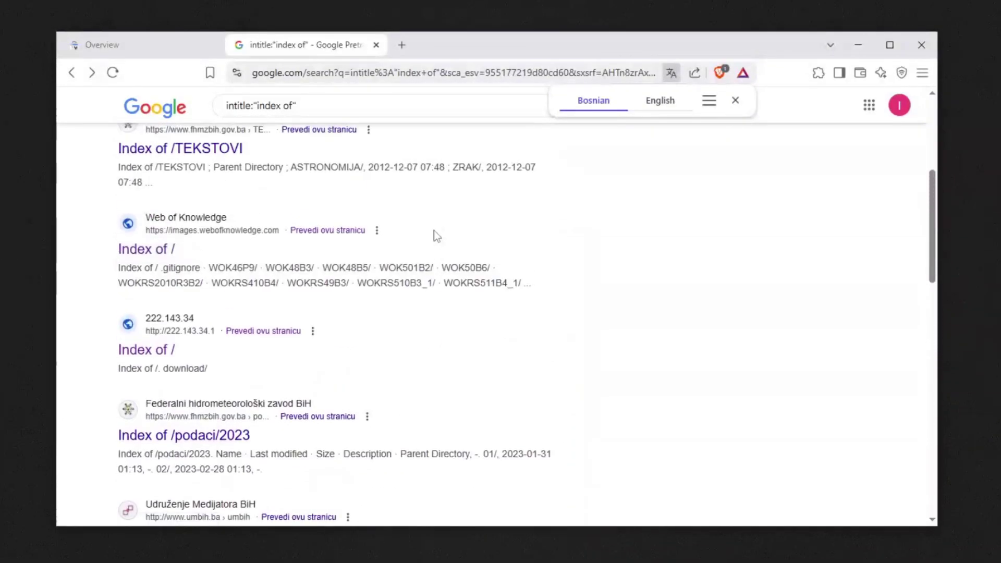
left_click(739, 103)
scroll(396, 238, "up", 5)
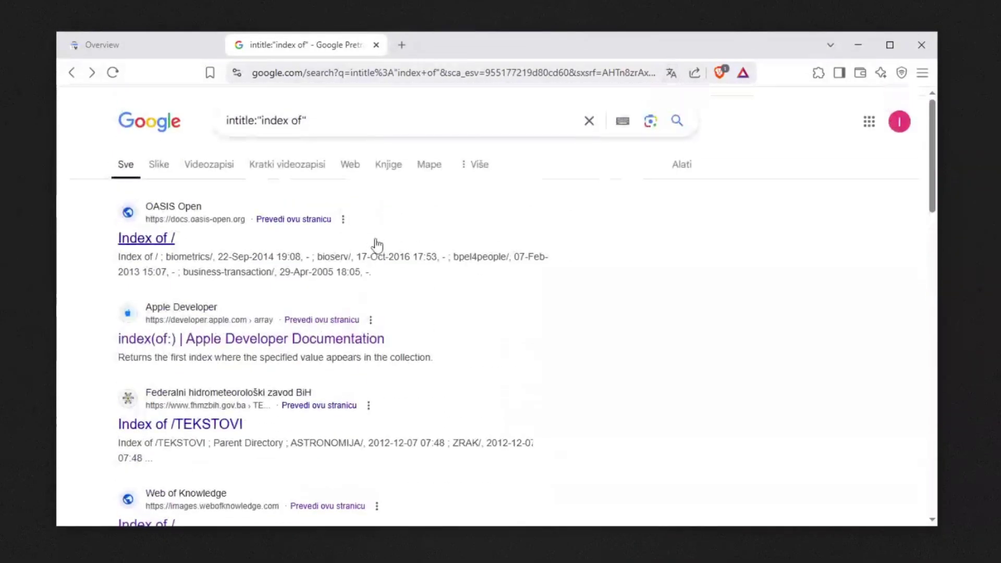
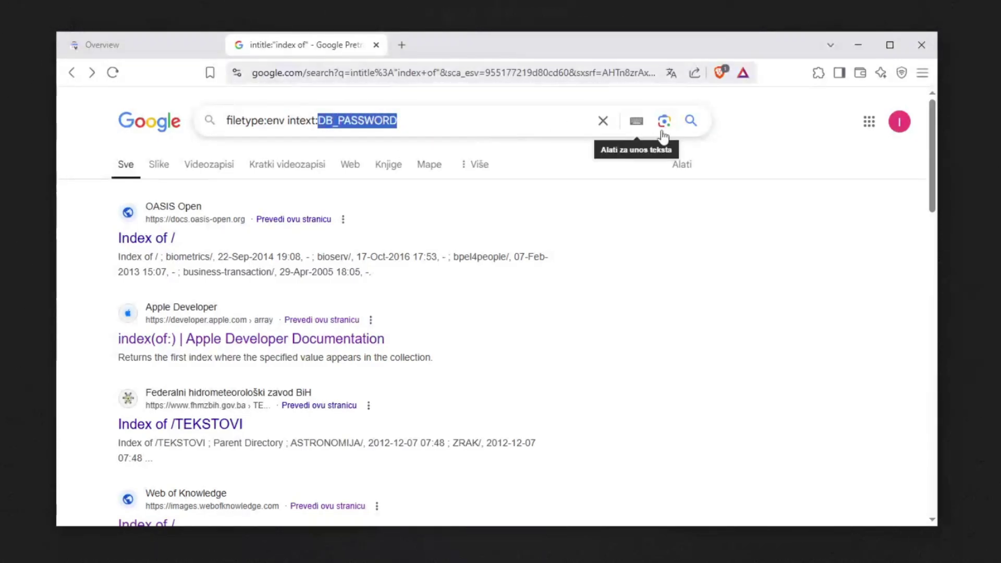
Run a Google search for filetype:env intext:DB_PASSWORD
left_click(689, 122)
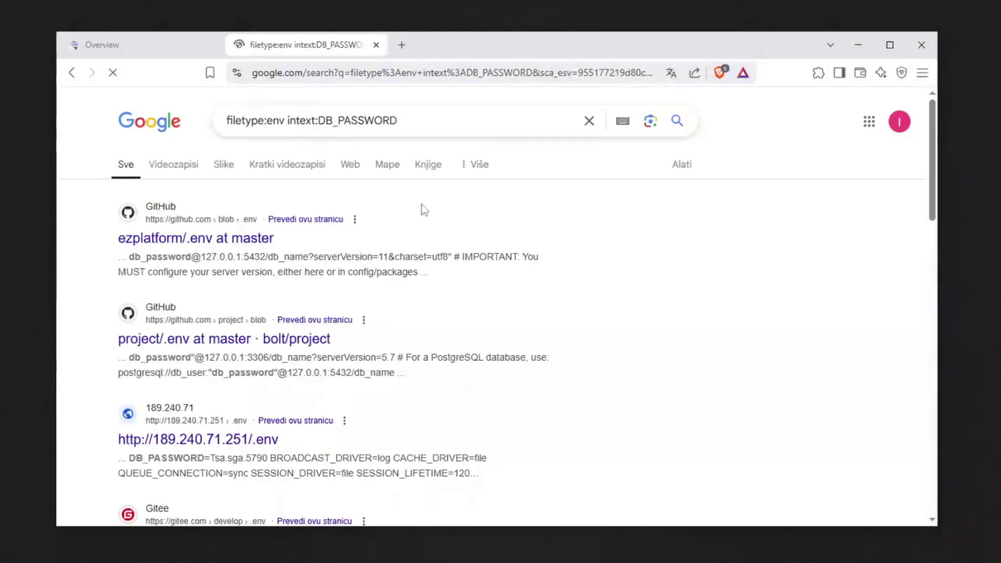
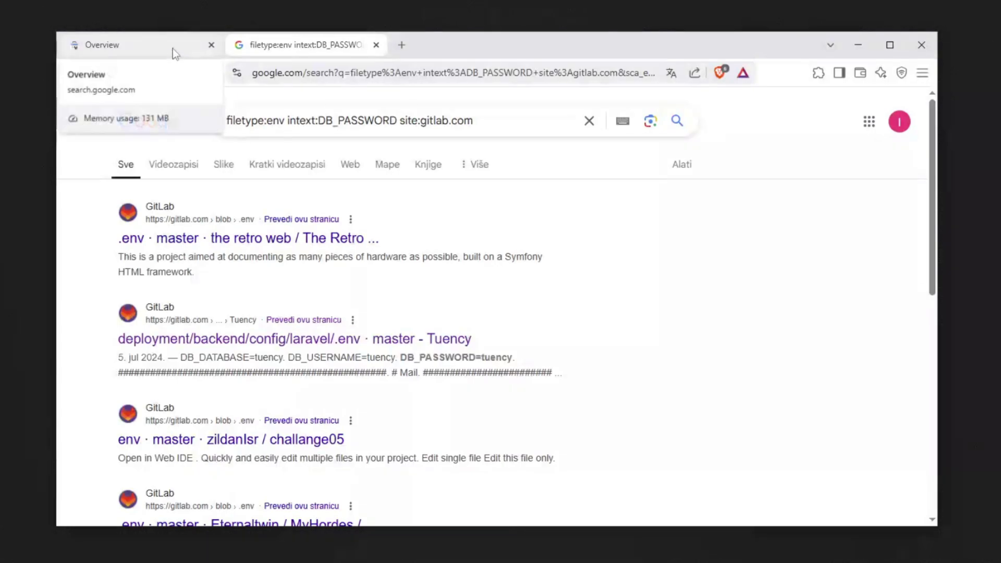
Switch to the open Google Search Console overview for oddone.xyz
left_click(174, 49)
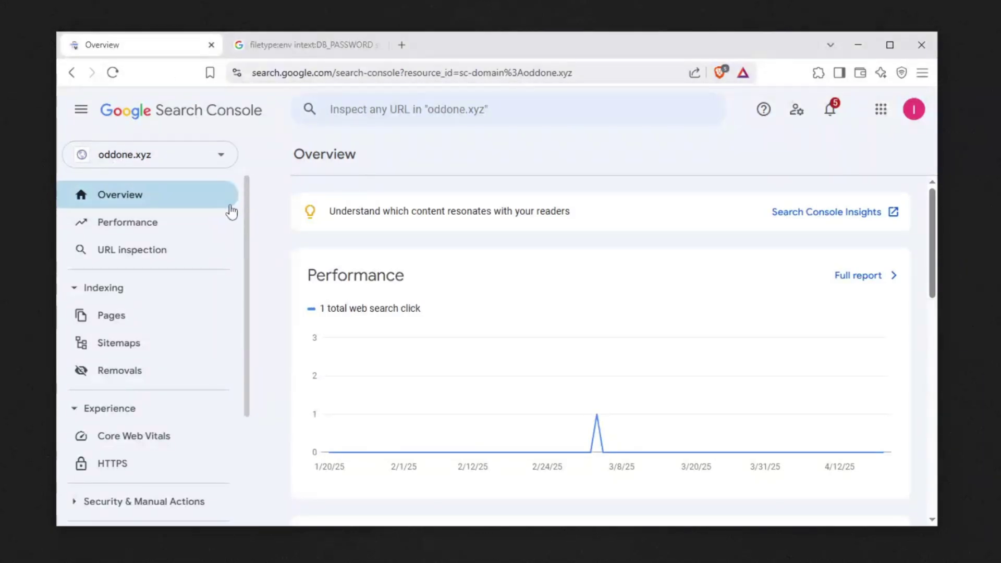
Open the Removals report for oddone.xyz, bring up a new temporary URL removal request to view its form, and cancel it
left_click(131, 288)
left_click(132, 288)
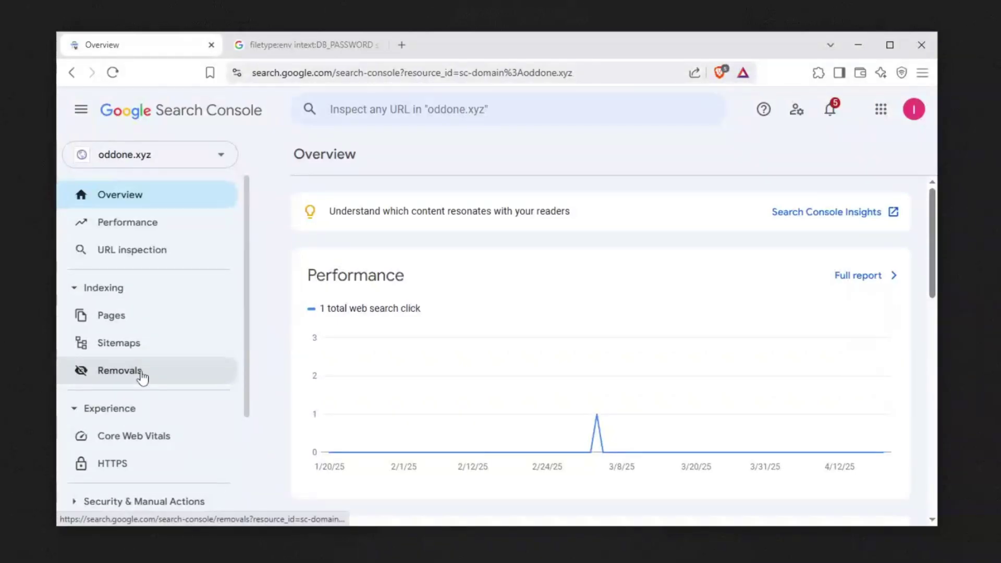
left_click(139, 371)
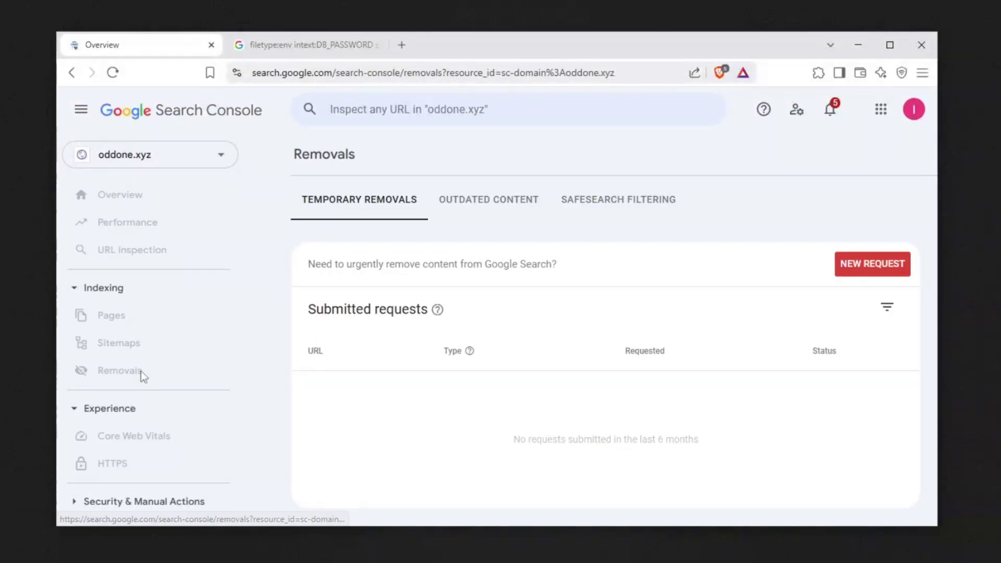
left_click(876, 263)
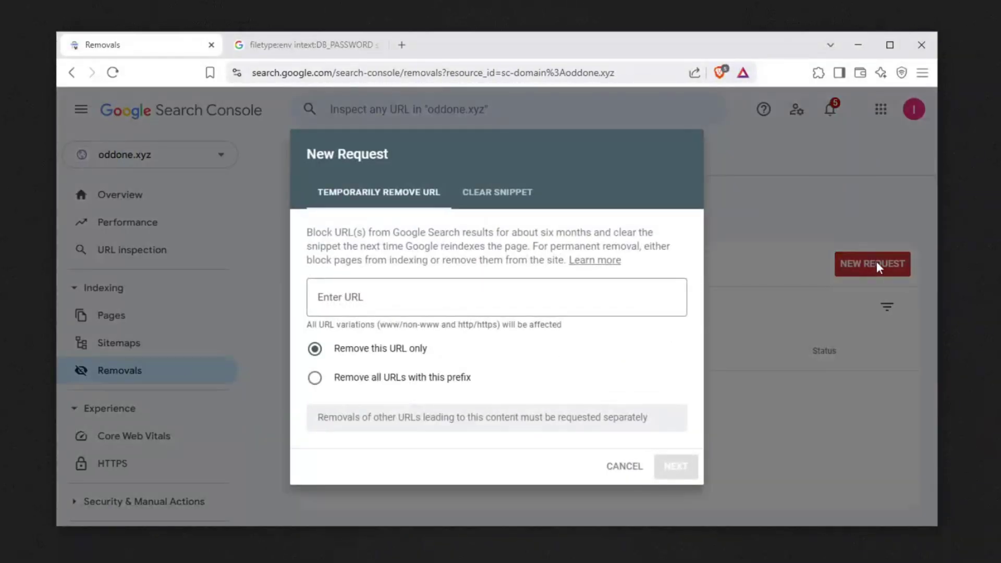
left_click(444, 296)
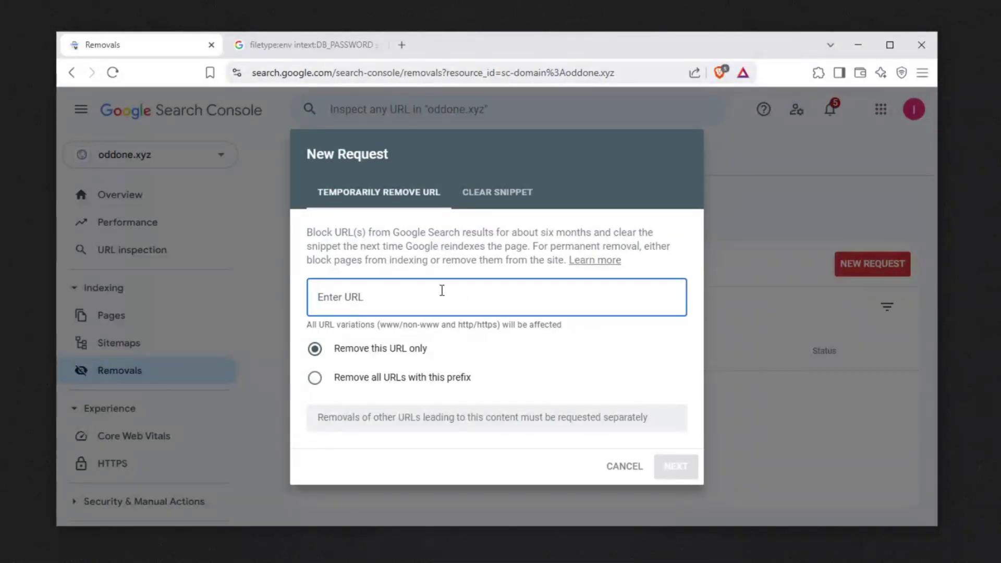
left_click(289, 41)
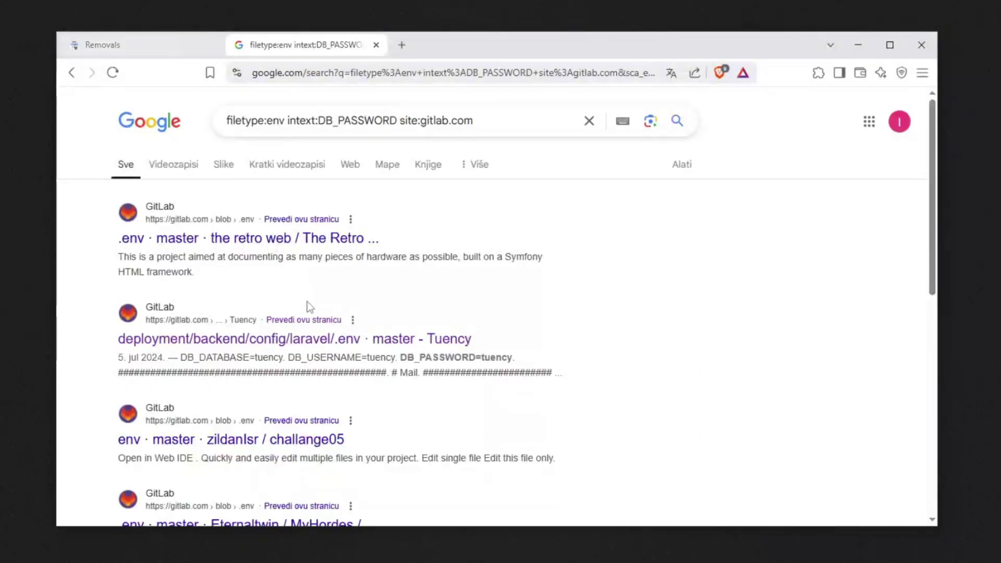
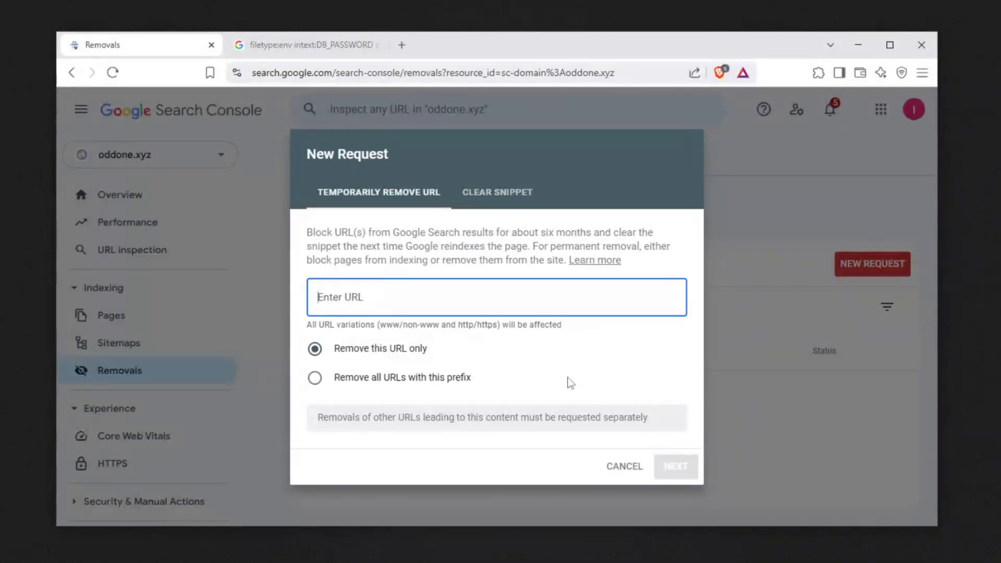
left_click(625, 466)
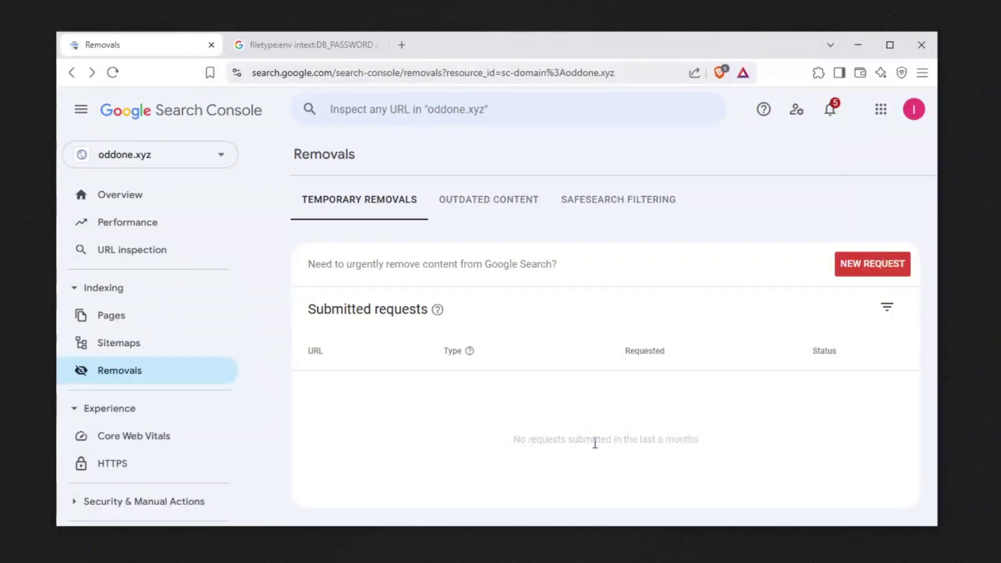
Review the filetype:env intext:DB_PASSWORD site:gitlab.com Google results alongside the Removals report and highlight DB_USERNAME in the Tuency result's snippet
left_click(305, 39)
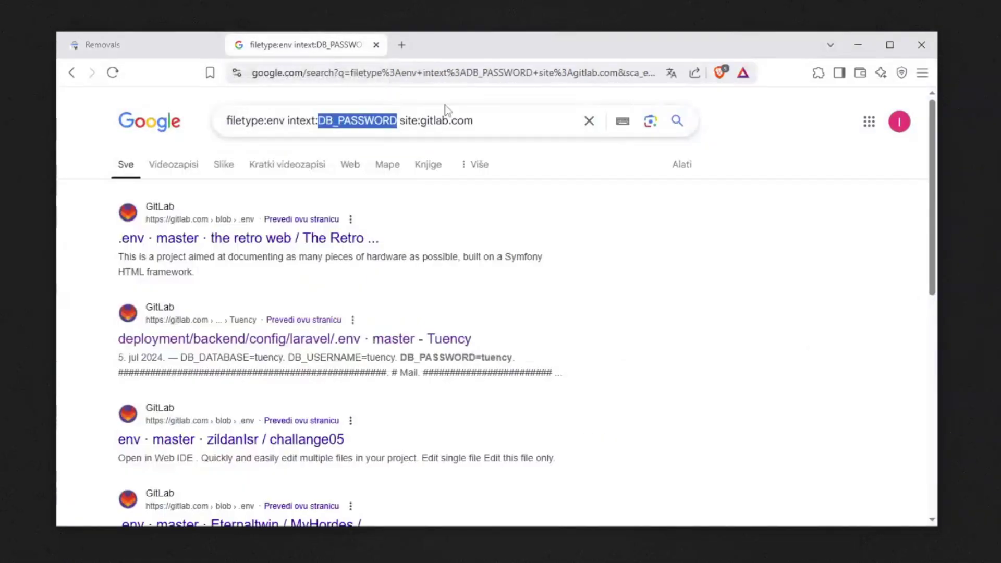
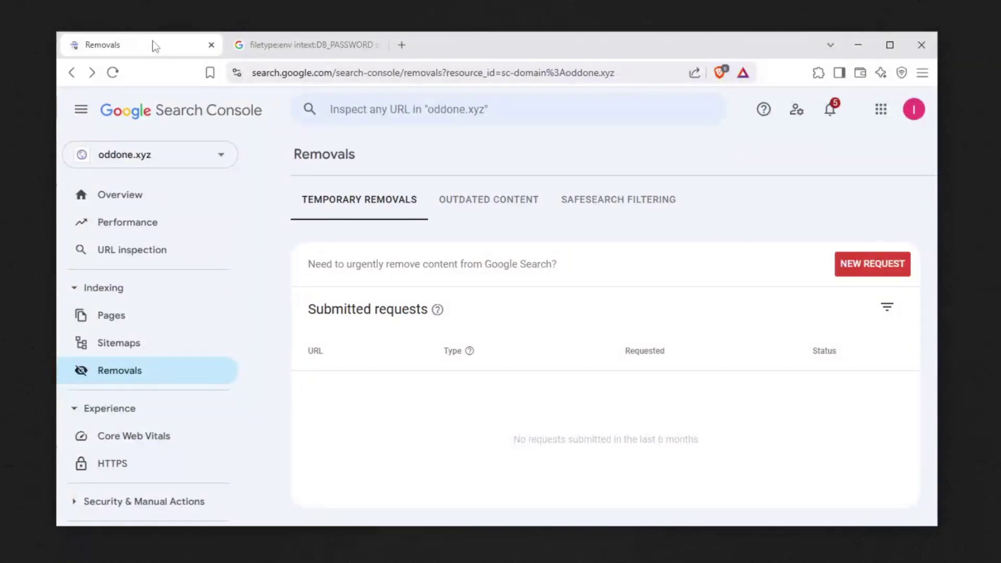
left_click(287, 45)
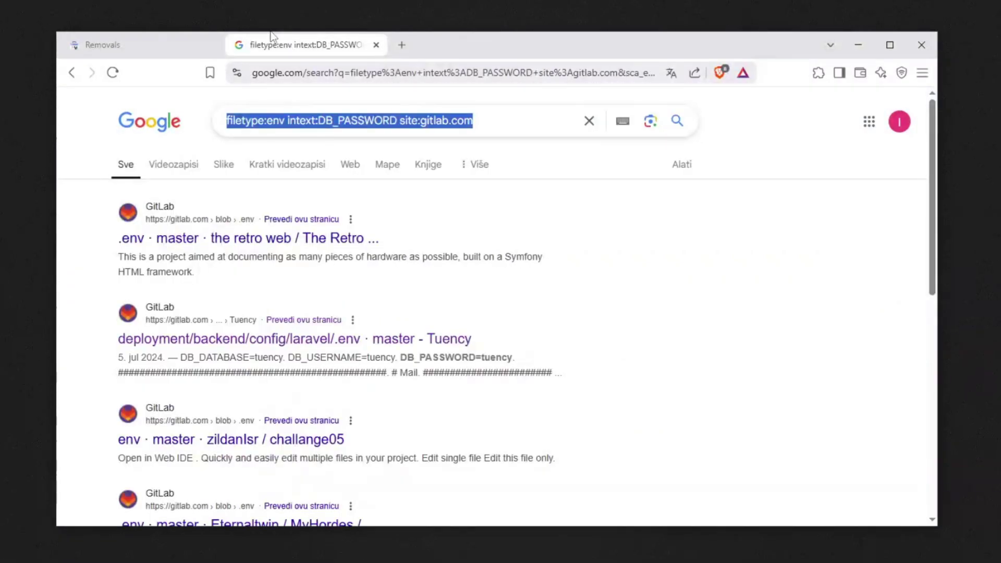
left_click(164, 51)
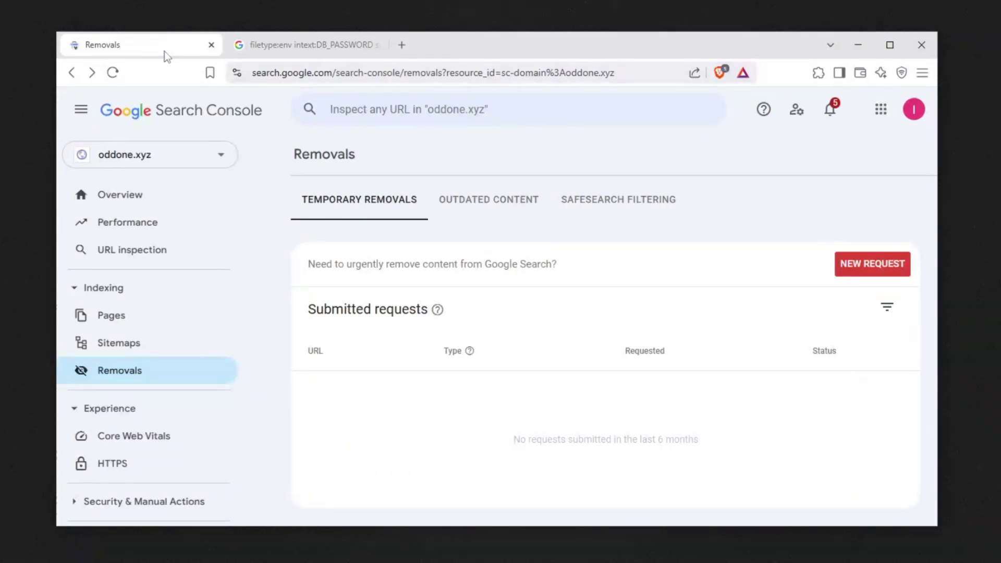
left_click(268, 45)
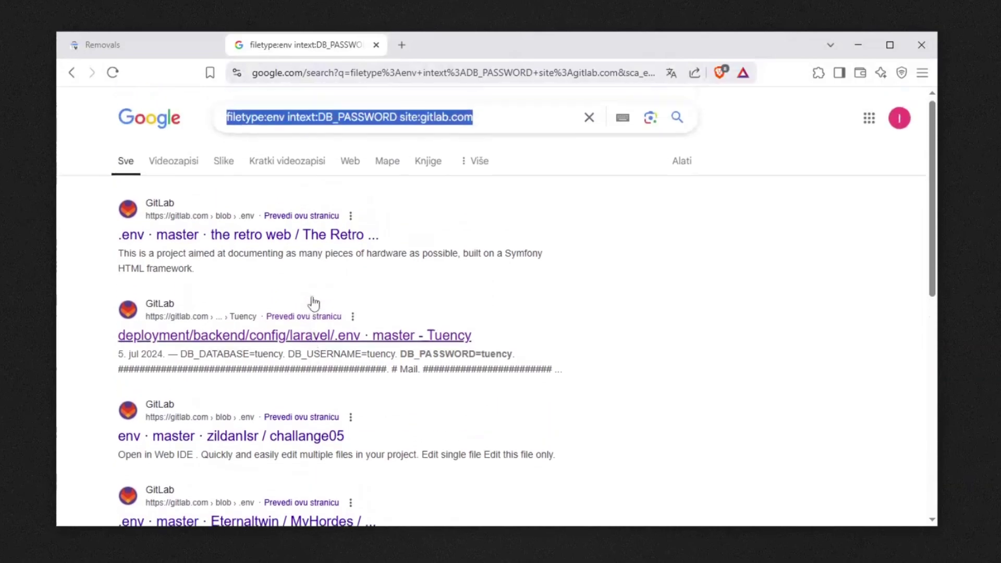
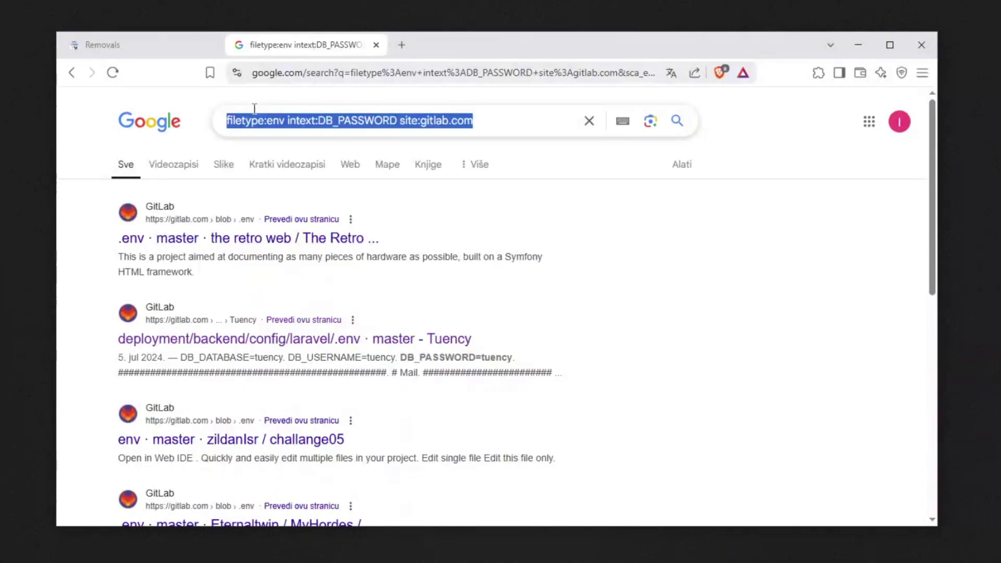
left_click_drag(288, 357, 364, 359)
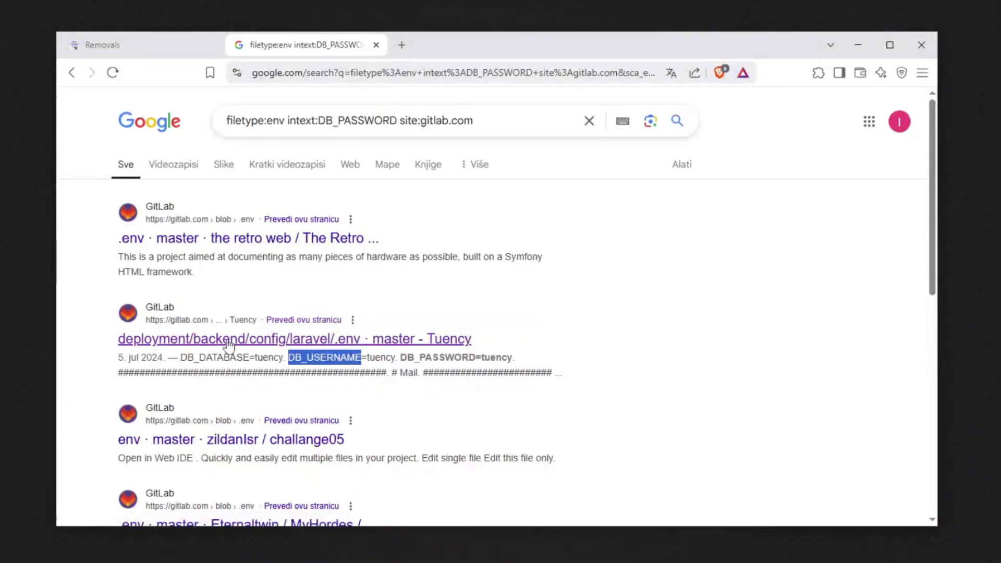